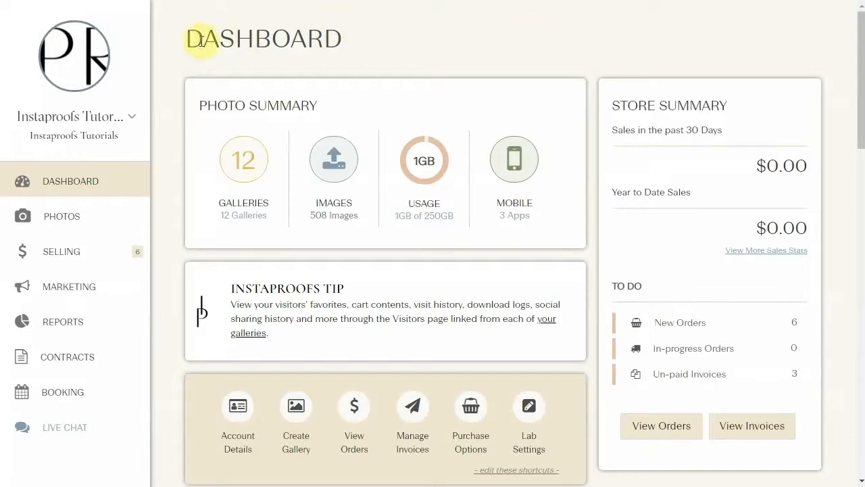
Step: Review the questions of the Wedding Questionnaire and close it without saving
mouse_move(46, 406)
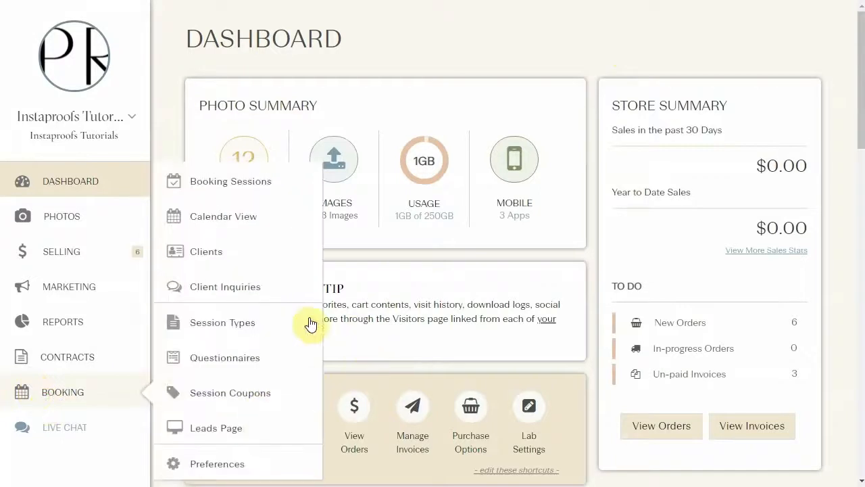
click(281, 360)
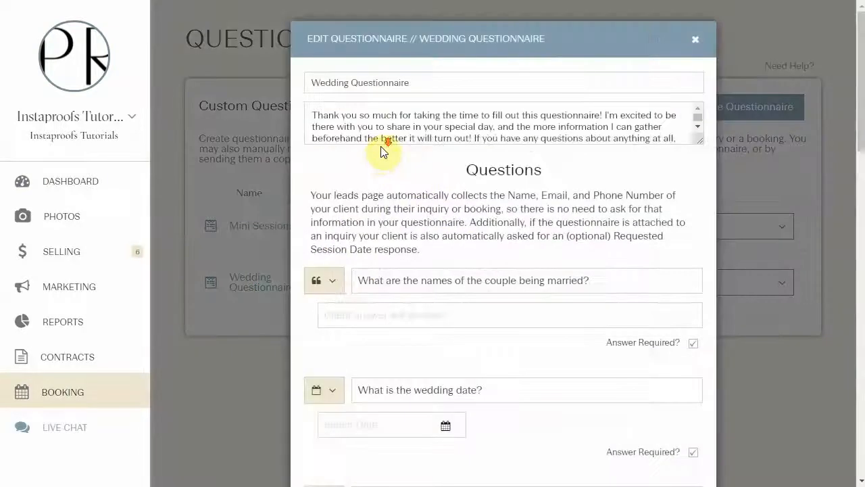
scroll(381, 145, down, 4)
scroll(456, 117, down, 2)
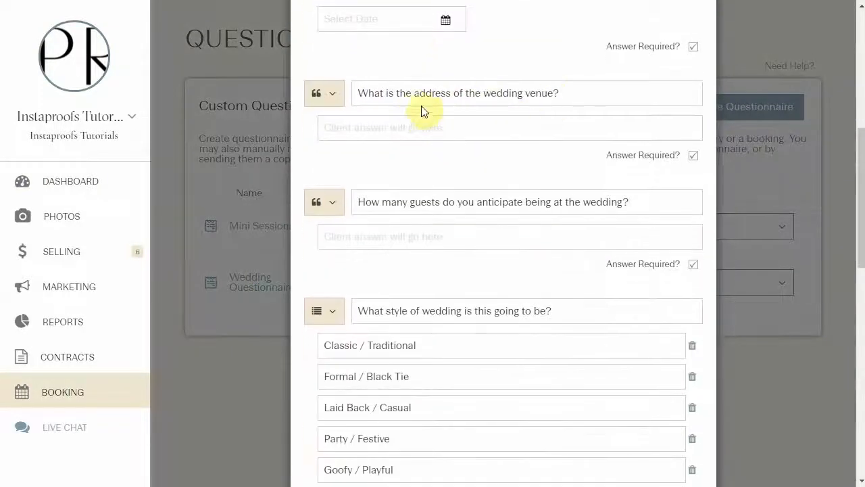
scroll(554, 112, down, 4)
scroll(484, 200, down, 6)
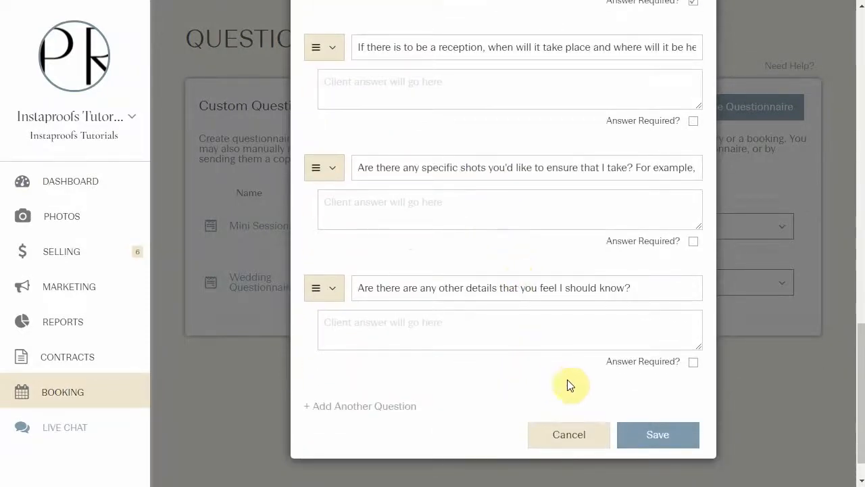
click(569, 439)
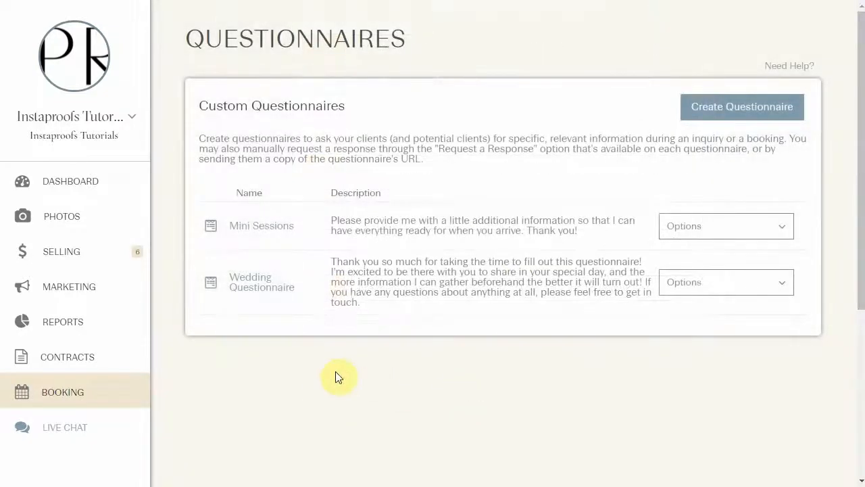
Step: Examine the inquiry questionnaire choices in the 30 Minute Mini Sessions session type
click(97, 395)
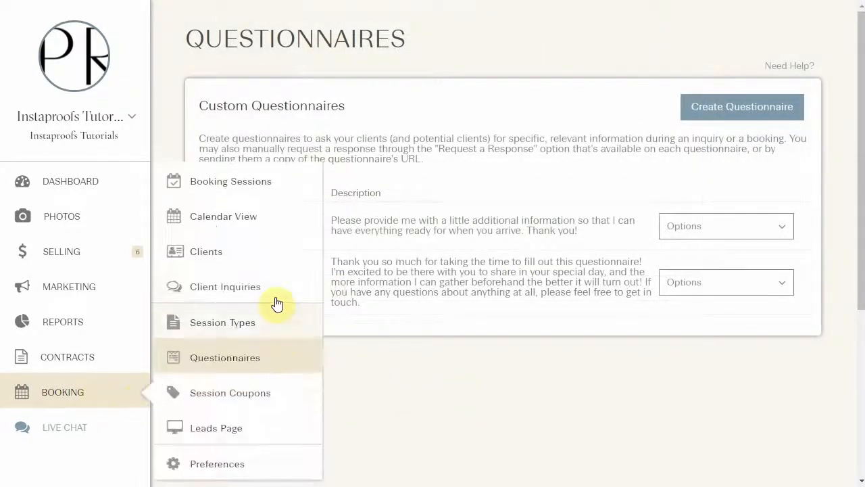
click(226, 329)
scroll(350, 241, down, 3)
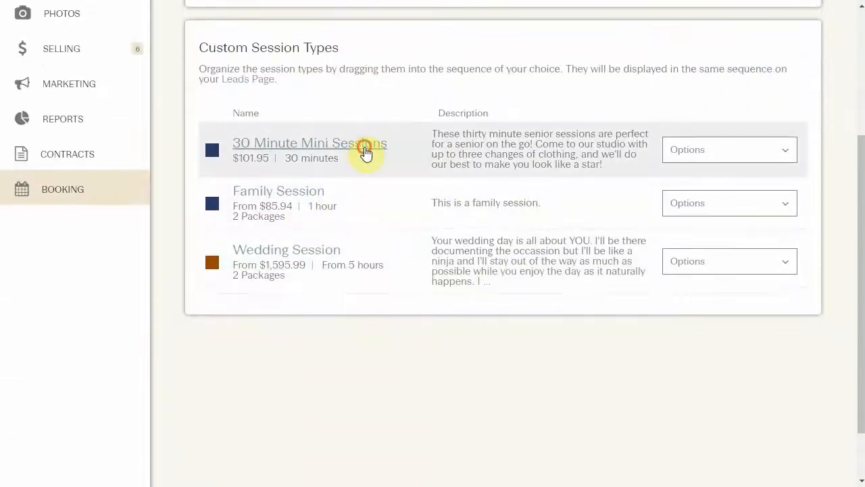
click(365, 143)
scroll(366, 148, down, 8)
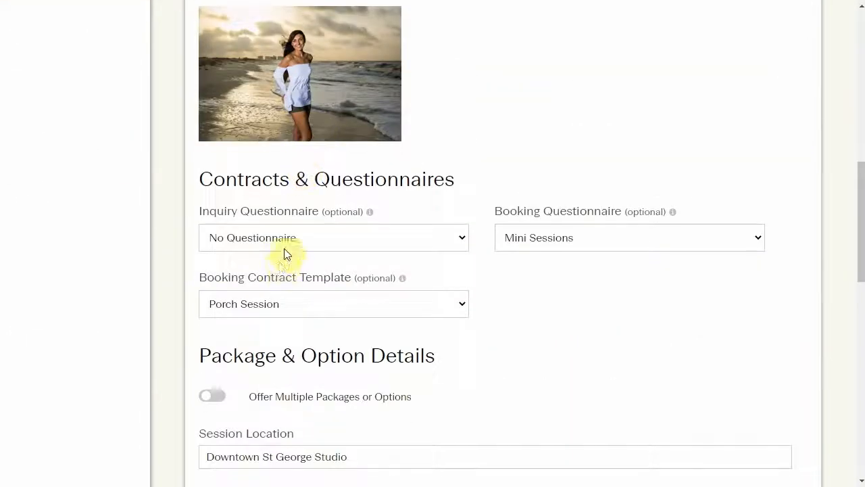
click(288, 234)
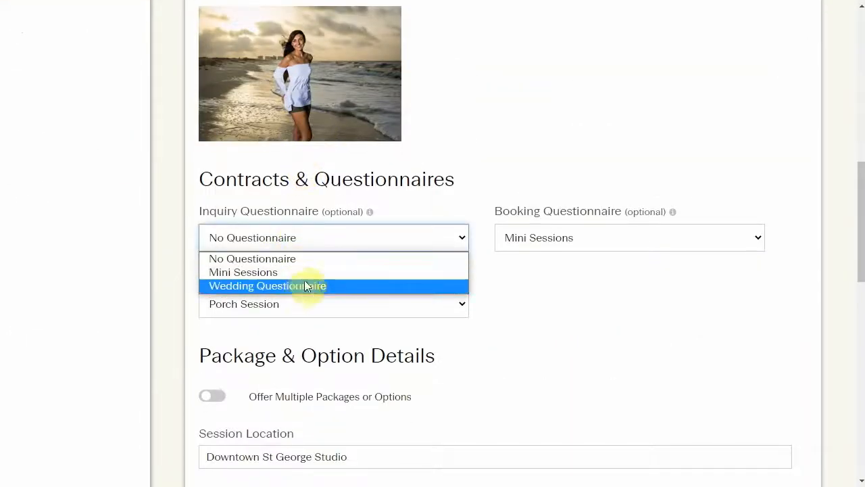
click(632, 121)
scroll(512, 241, up, 1)
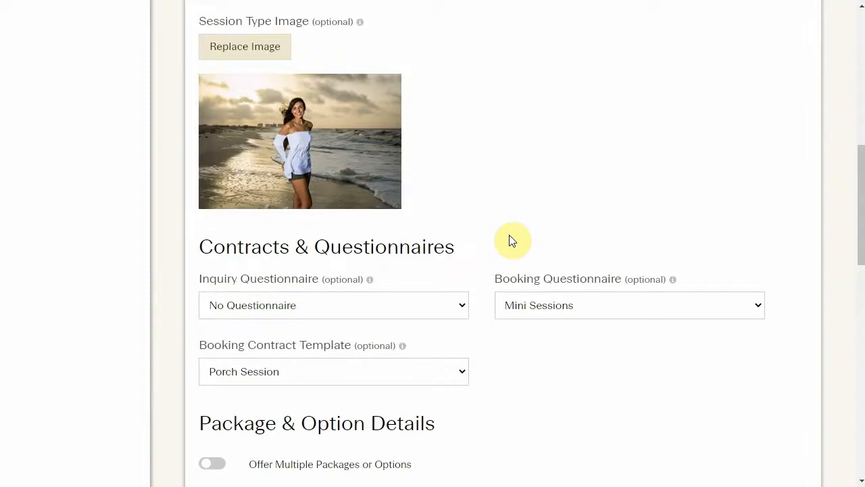
Step: Return to the booking questionnaires and start a response request for the Wedding Questionnaire
scroll(511, 238, up, 5)
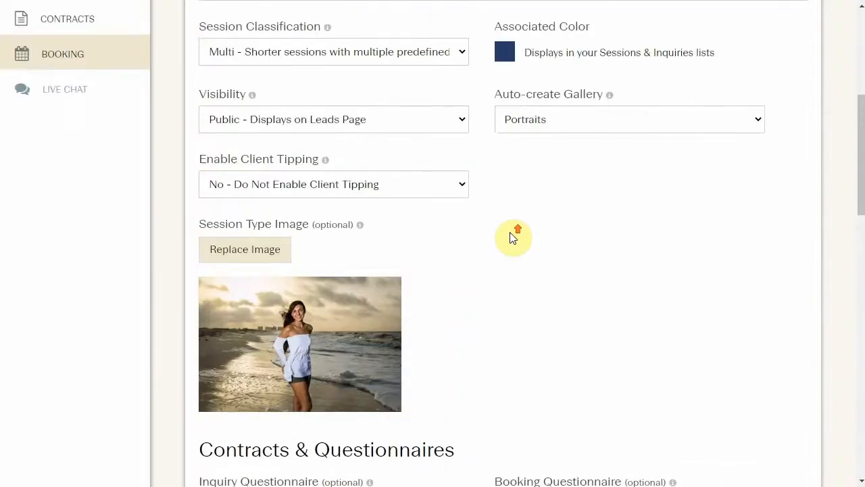
mouse_move(73, 193)
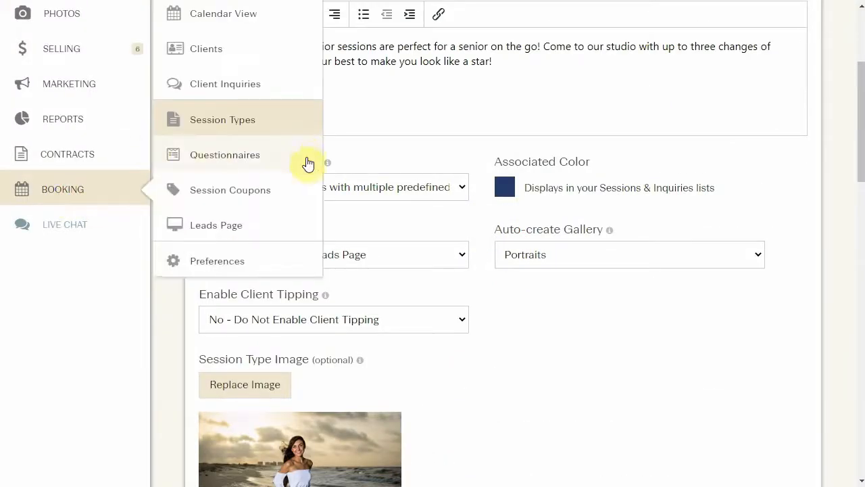
click(225, 157)
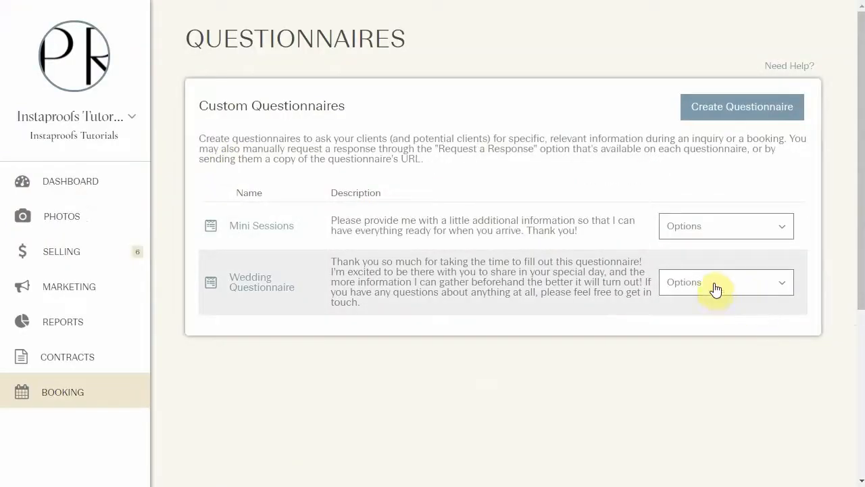
click(715, 287)
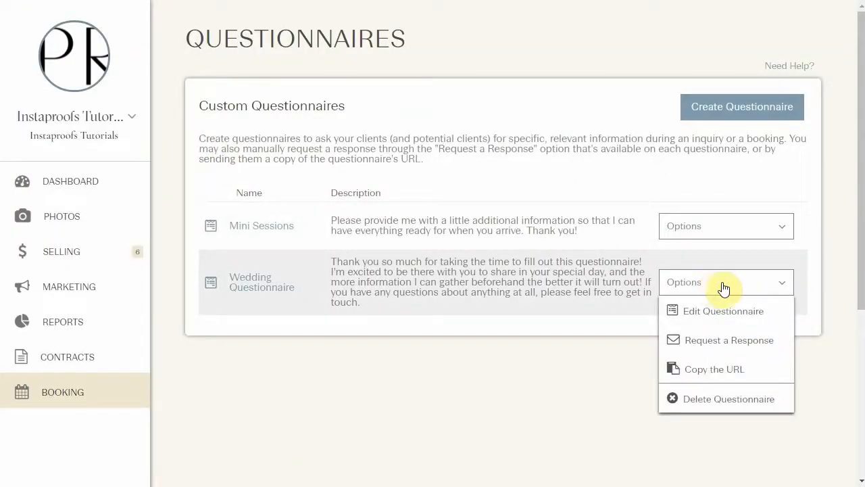
click(717, 341)
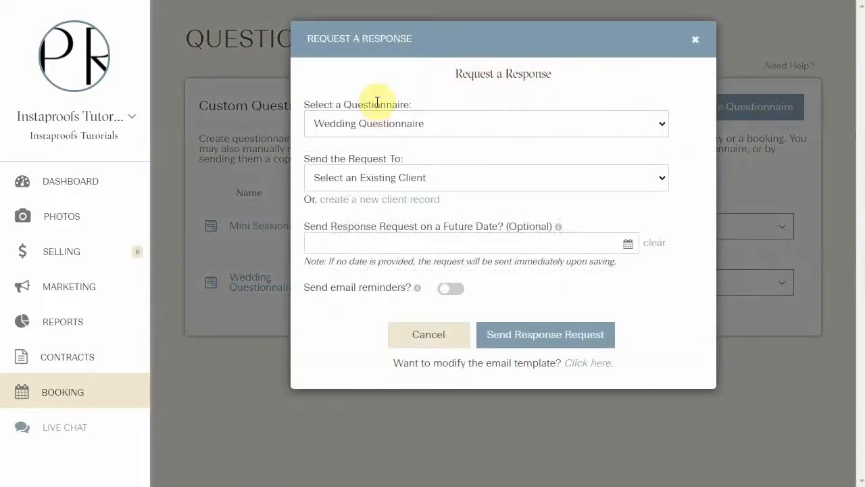
click(388, 125)
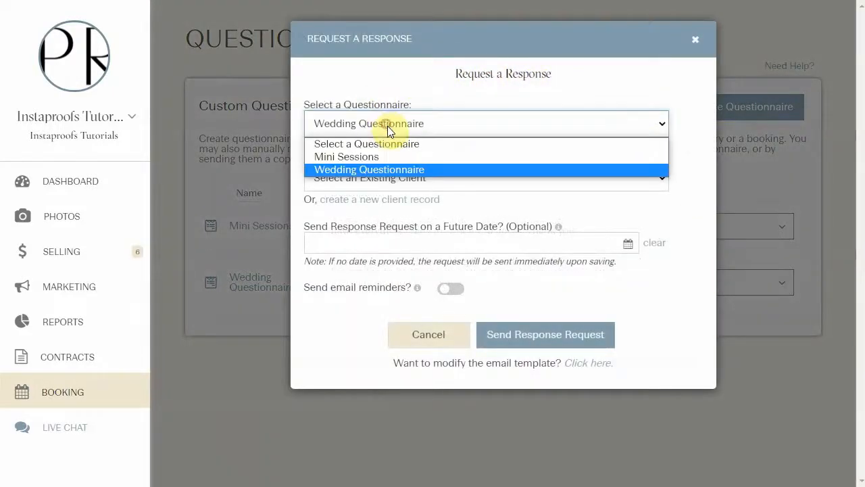
click(384, 169)
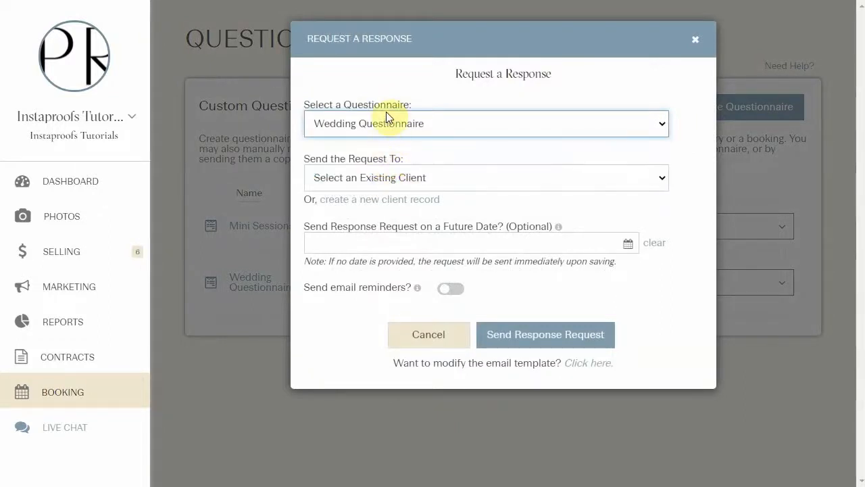
click(349, 148)
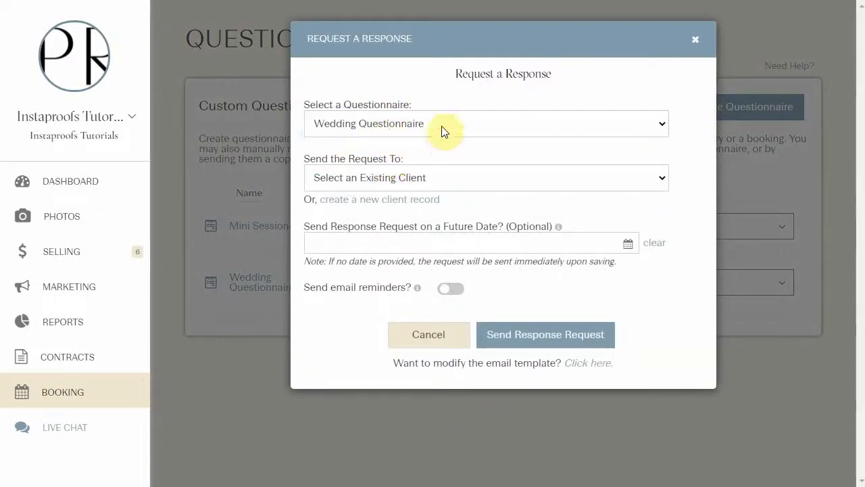
Step: Choose an existing client as the recipient of the request and leave the future sending date empty
click(387, 184)
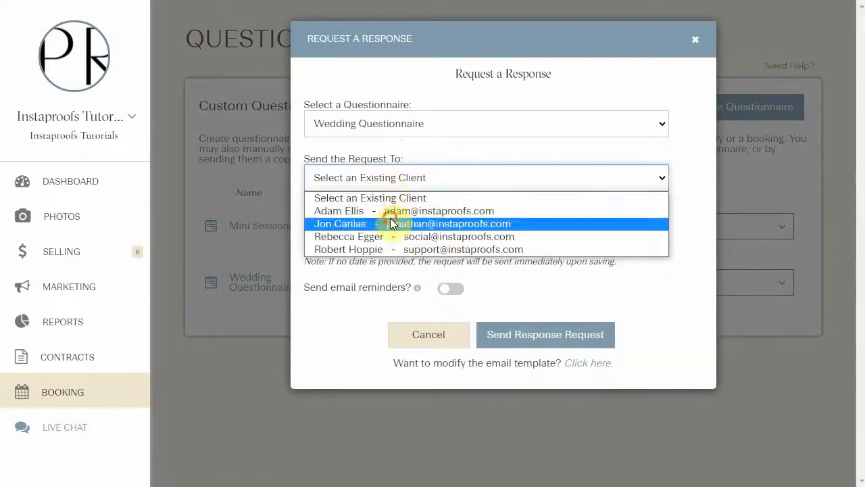
click(346, 210)
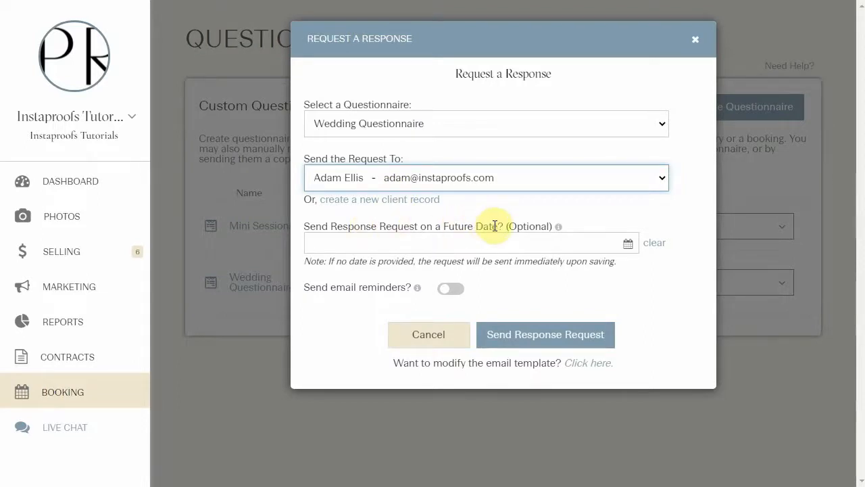
click(476, 244)
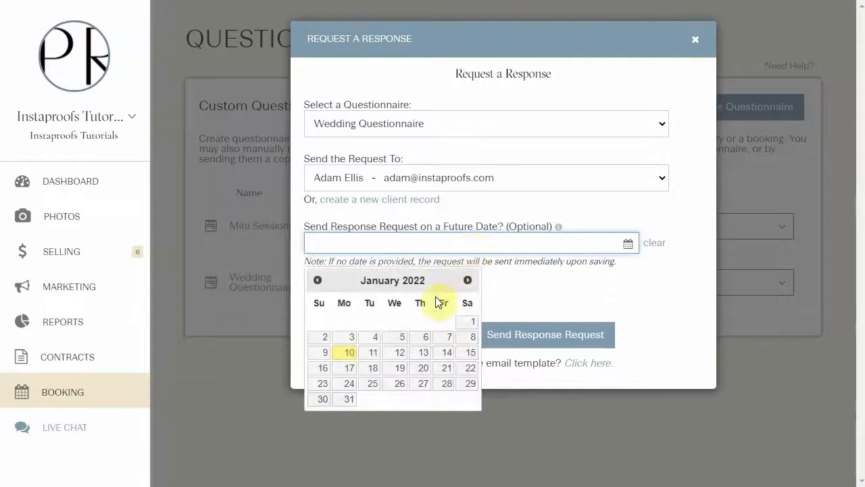
click(565, 214)
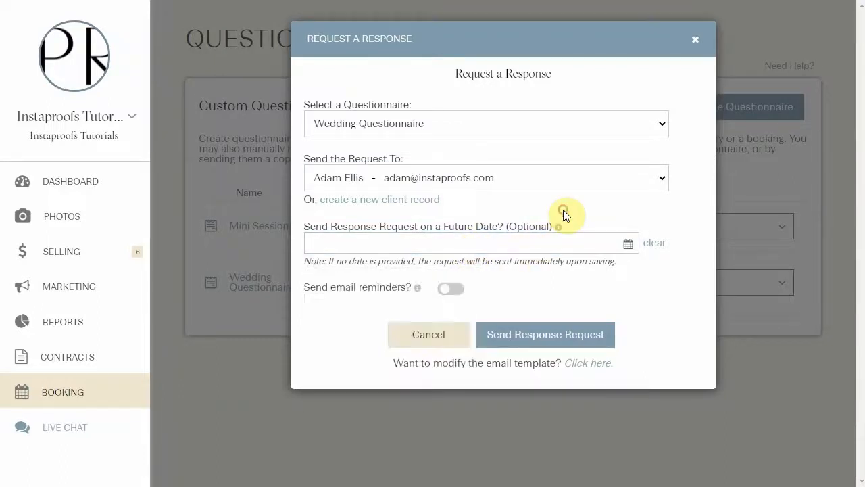
Step: Enable an email reminder 7 days after the original sending date and send the response request
click(450, 288)
scroll(448, 284, down, 3)
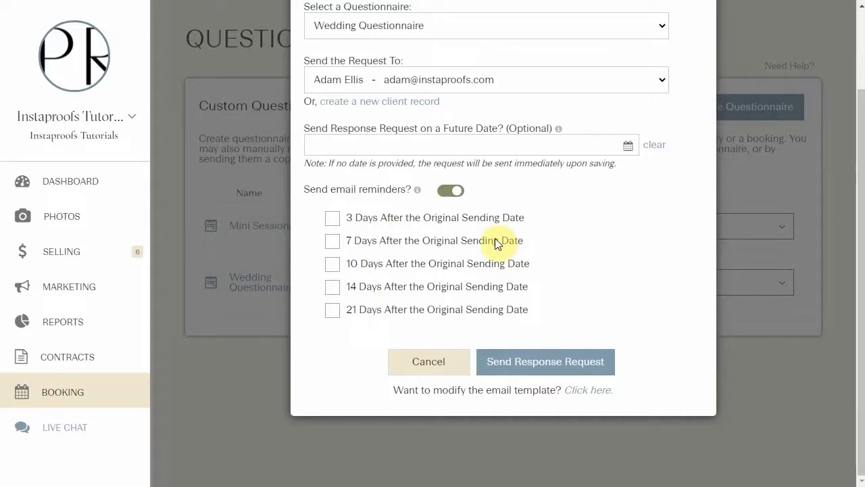
click(333, 242)
click(537, 366)
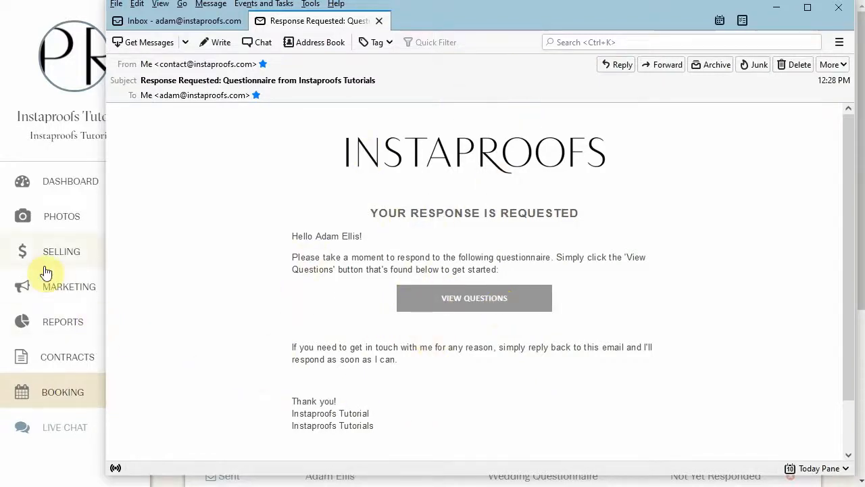
Step: Look at where the email templates are found among the marketing options and switch back to the request email
click(66, 289)
click(223, 182)
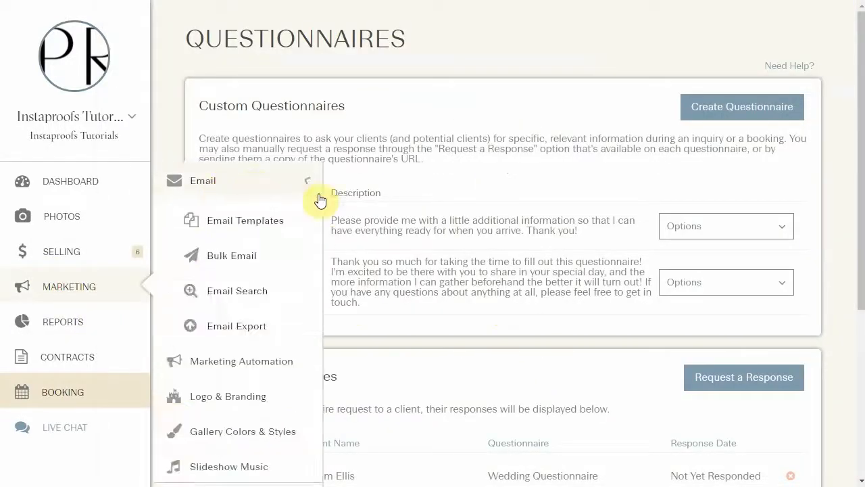
key(alt+Tab)
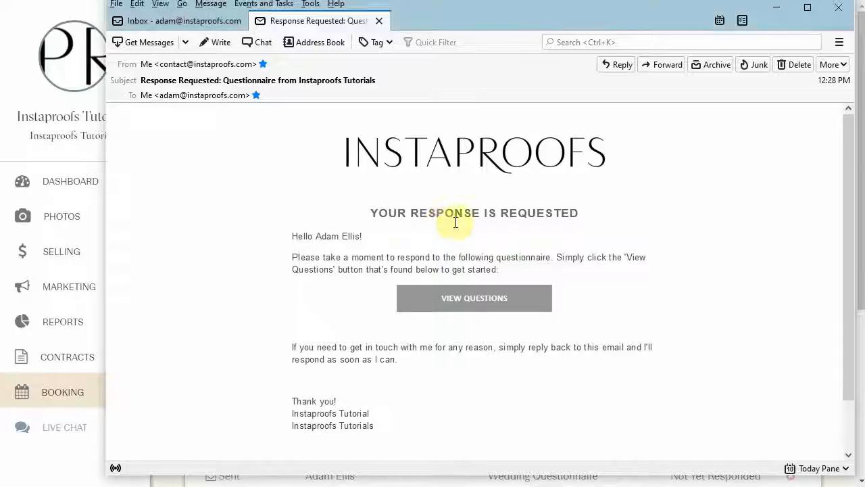
Step: Open the questionnaire from the request email and examine its title and introductory text
click(475, 299)
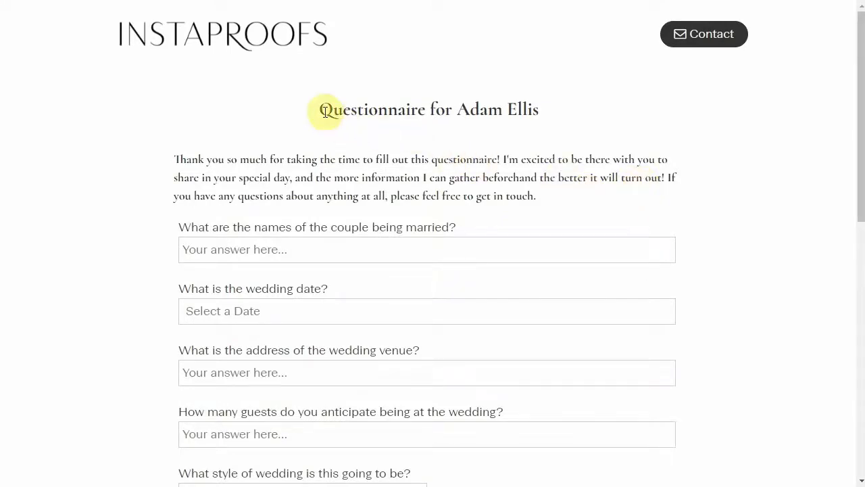
drag(542, 108, 410, 108)
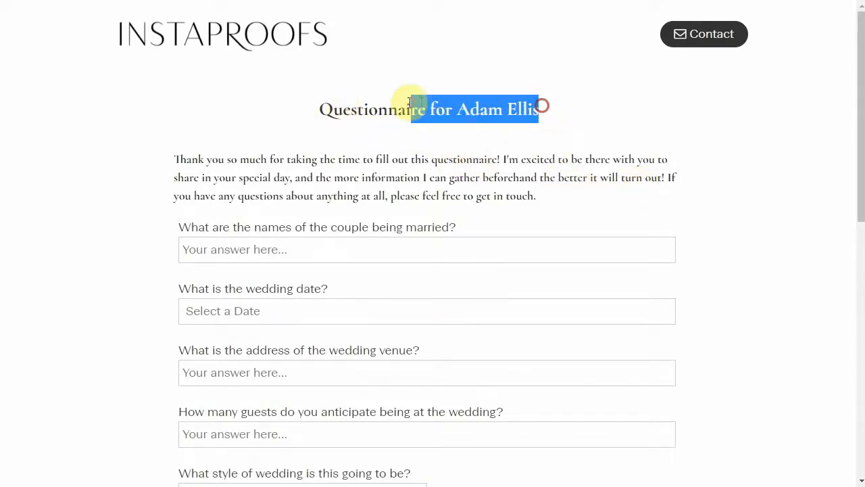
click(388, 109)
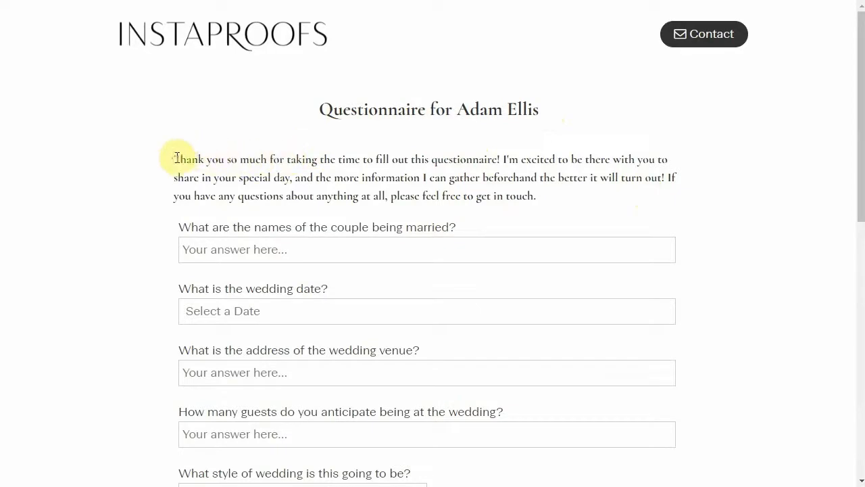
drag(176, 157, 464, 209)
click(464, 209)
Step: Switch back to the questionnaires page and examine the description text in the Wedding Questionnaire's editor
click(457, 1)
click(266, 286)
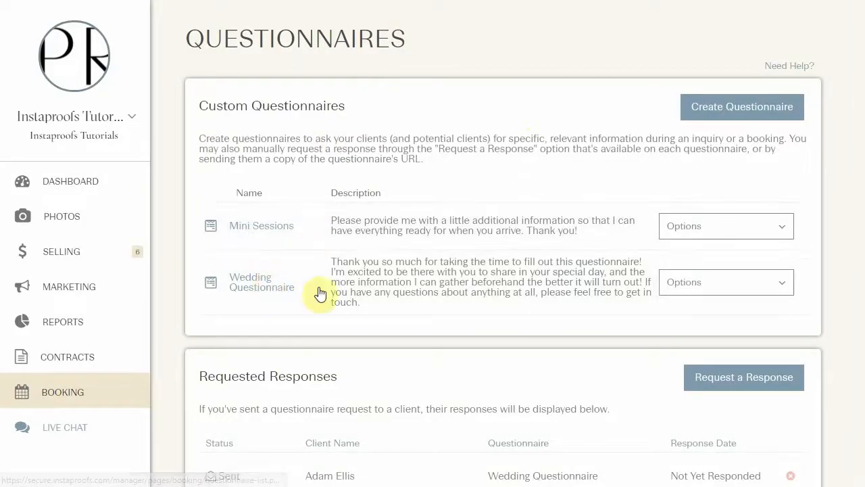
drag(346, 115, 498, 115)
click(546, 127)
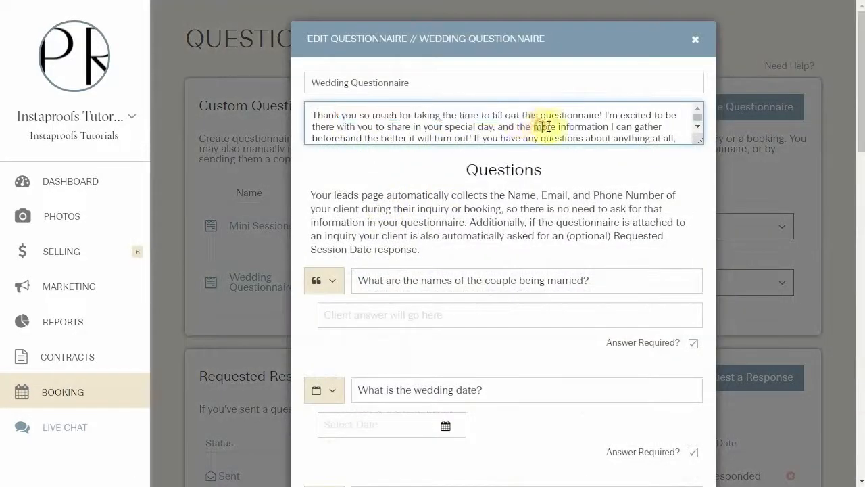
Step: Return to the client's questionnaire page and look through all its questions down to the submission area
click(368, 3)
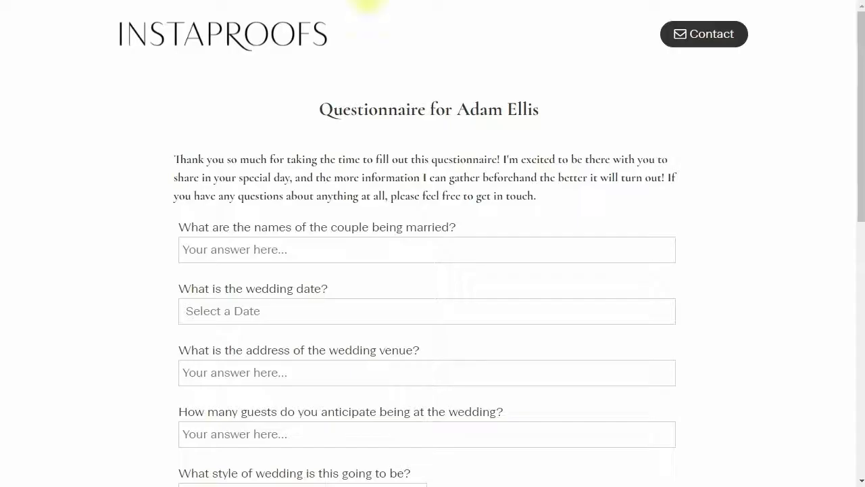
scroll(185, 148, down, 5)
scroll(428, 372, down, 2)
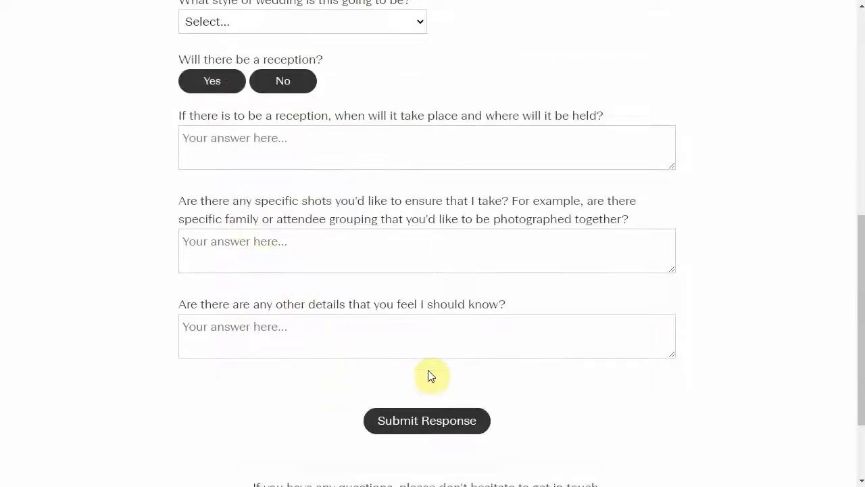
scroll(442, 338, up, 10)
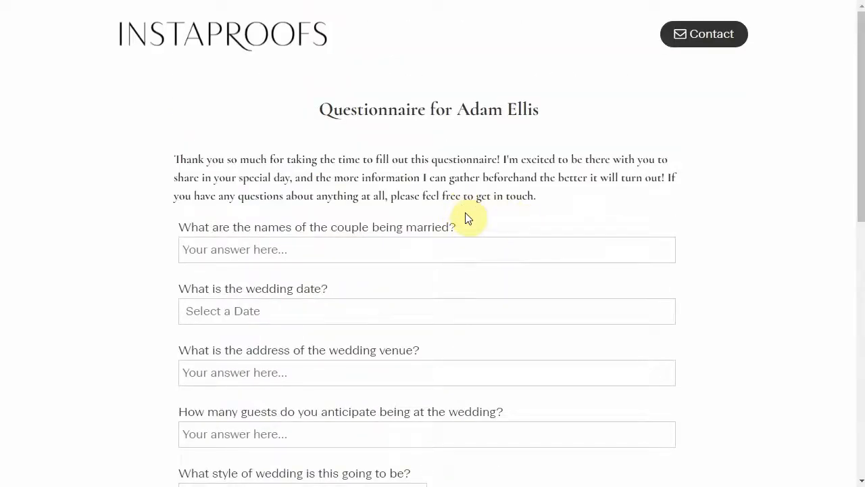
Step: Fill in the couple's names and pick the wedding date in the client's questionnaire
click(460, 254)
text(Adam & Rachel)
click(287, 311)
scroll(274, 378, down, 1)
click(285, 403)
Step: Fill in the wedding venue's address, 135 anticipated guests and the Classic / Traditional wedding style
click(297, 237)
text(2200 Happy Street, Belmont, Texas)
click(302, 230)
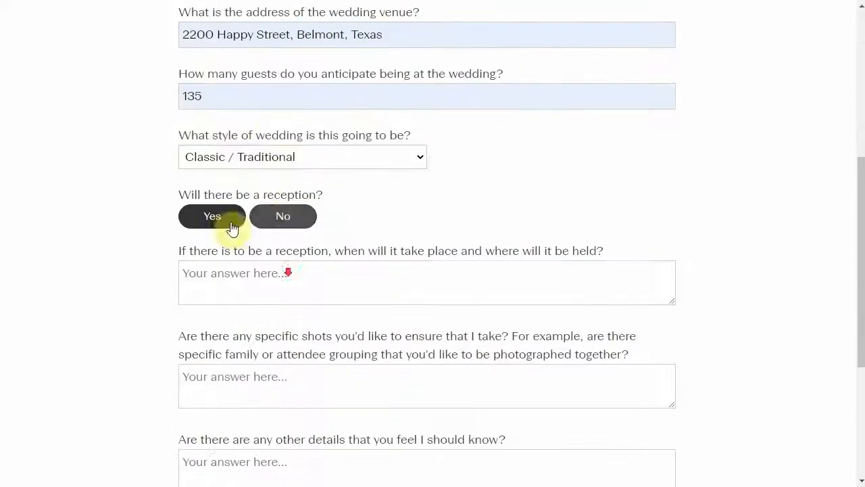
Step: Answer Yes to having a reception and state that it will be at the same venue, beginning at 7PM on the wedding date
click(232, 228)
scroll(232, 229, down, 2)
click(383, 141)
text(The reception will be at the same venue, and it will begin at 7PM on the date of the wedding.)
Step: Request group shots of each of the families attending, answer "Nope!" to the other details question and submit the response
click(272, 245)
text(Please tak)
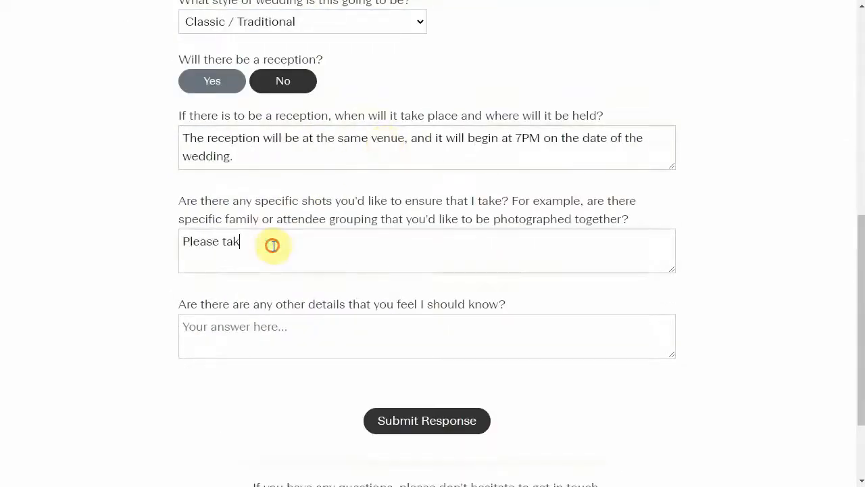
text(e group shots of each of the families that attend the wedding.)
click(300, 340)
text(Nope!)
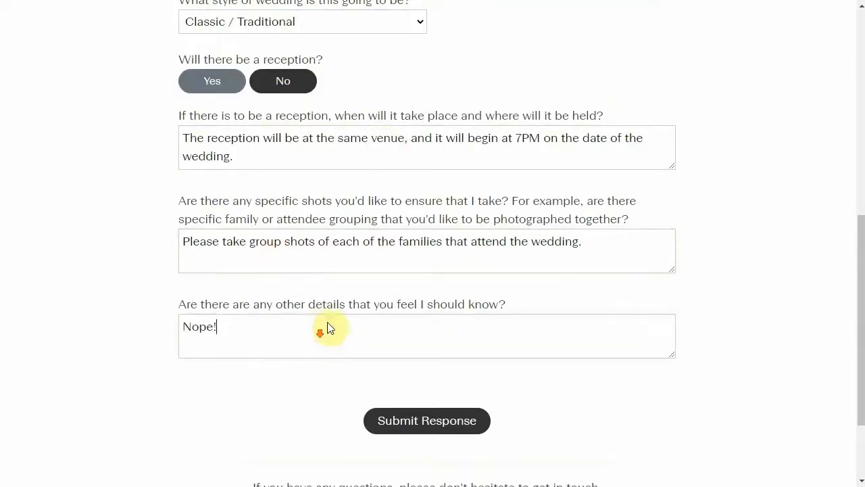
scroll(327, 327, down, 2)
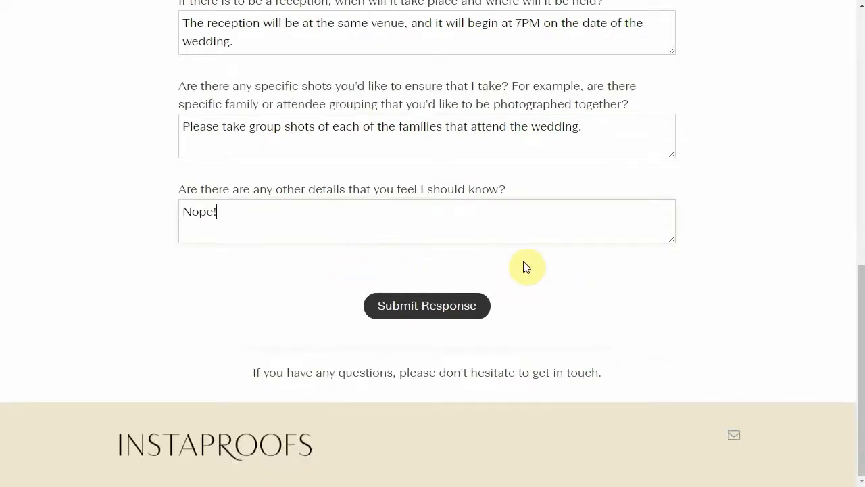
click(419, 306)
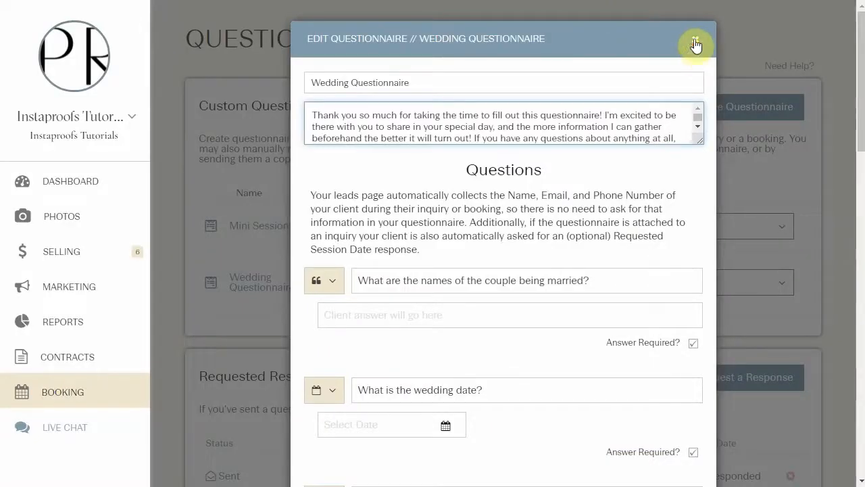
Step: Close the Wedding Questionnaire's editor on the manager page and reload the Questionnaires page to reach the requested responses
click(696, 44)
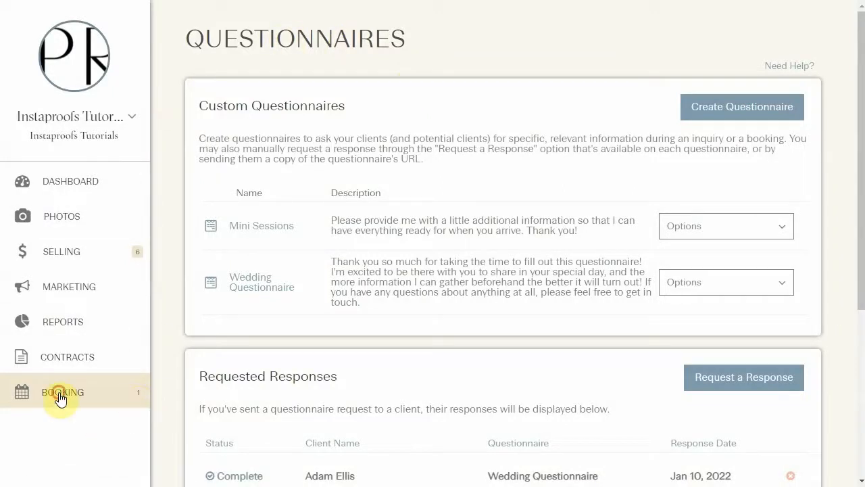
mouse_move(119, 392)
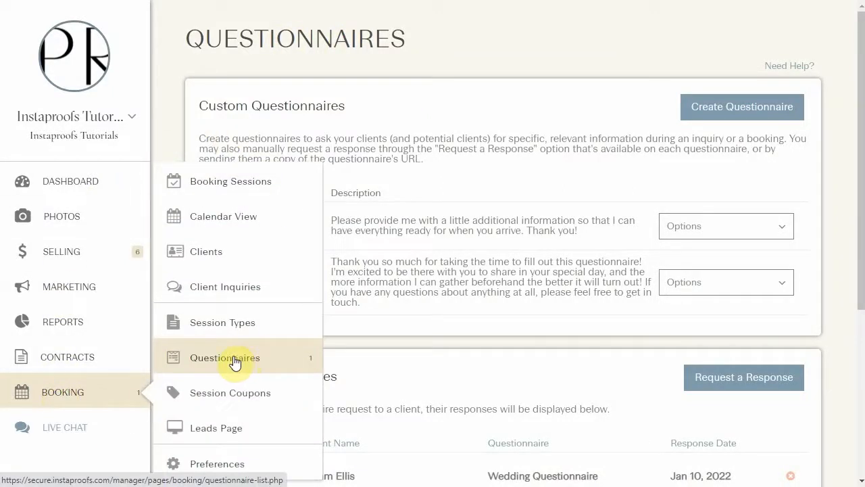
click(233, 358)
scroll(280, 426, down, 1)
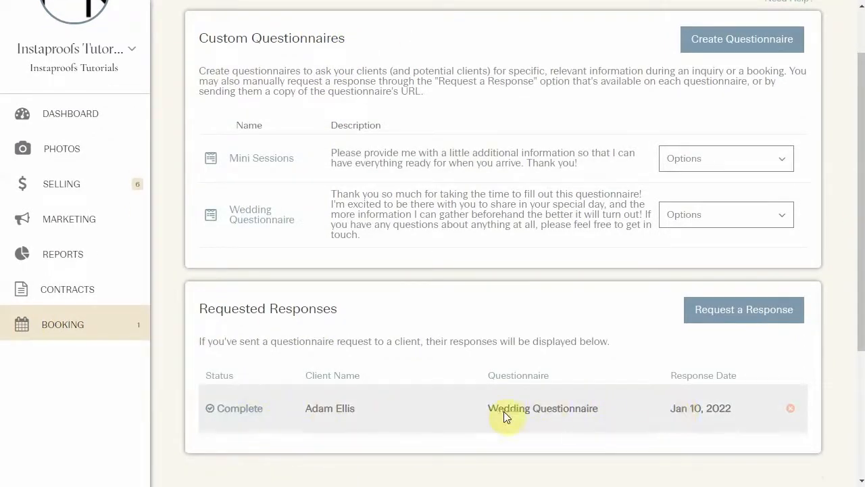
Step: Open the client's completed Wedding Questionnaire response, read through all the answers and close it
click(226, 409)
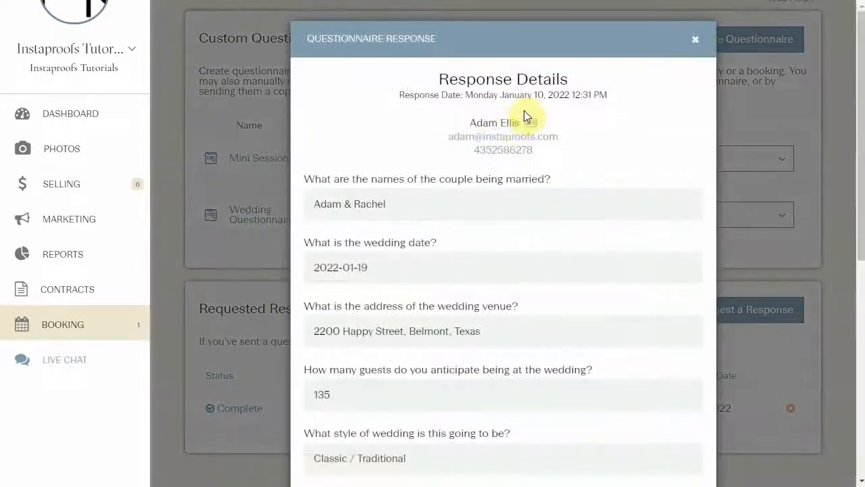
scroll(374, 162, down, 3)
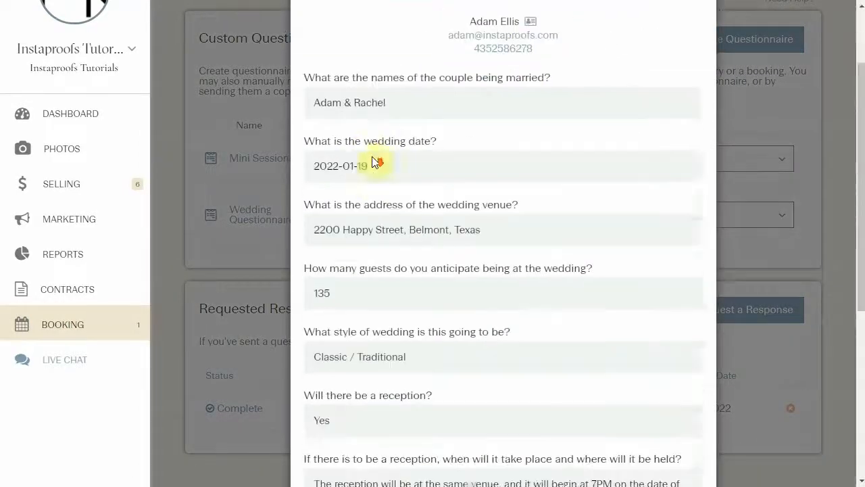
scroll(382, 169, down, 5)
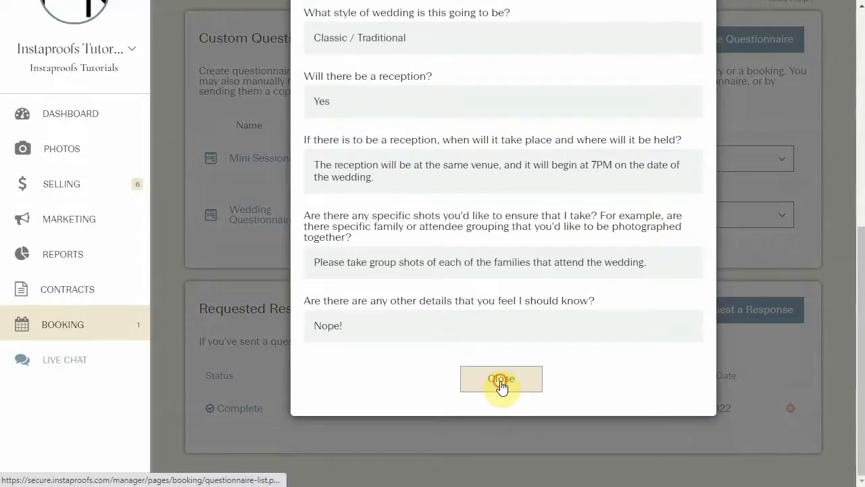
click(500, 380)
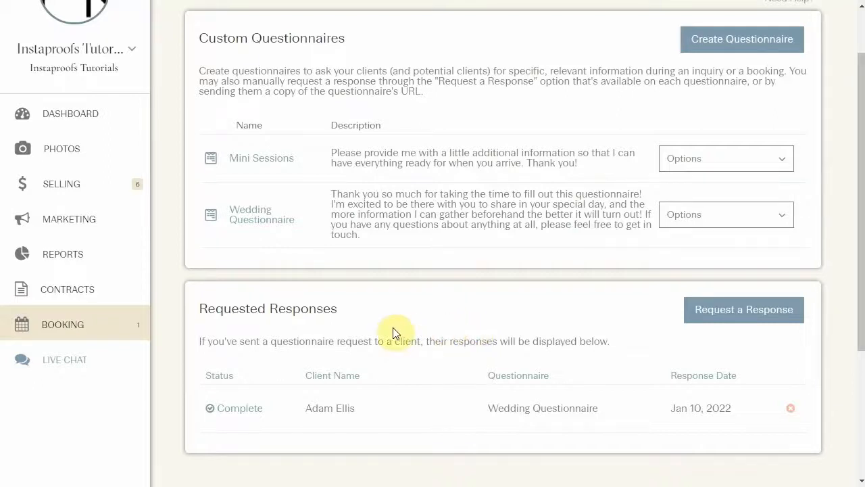
Step: Copy the Wedding Questionnaire's URL from the custom questionnaires list
scroll(392, 331, up, 2)
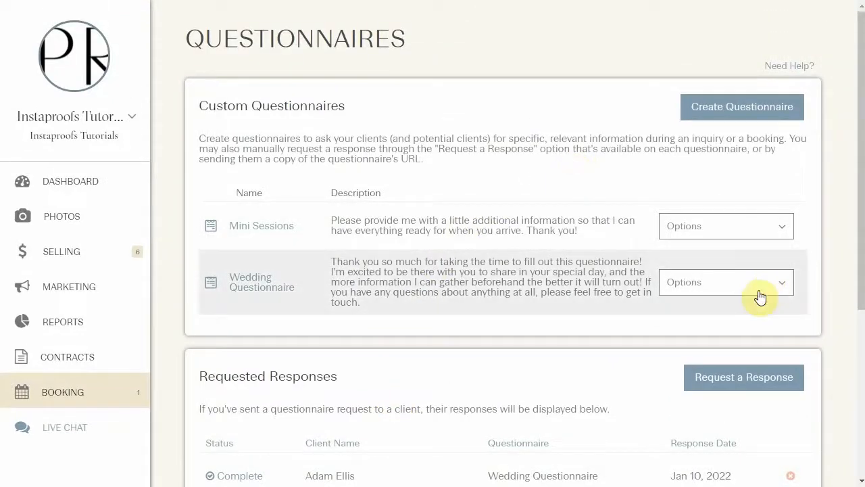
click(740, 286)
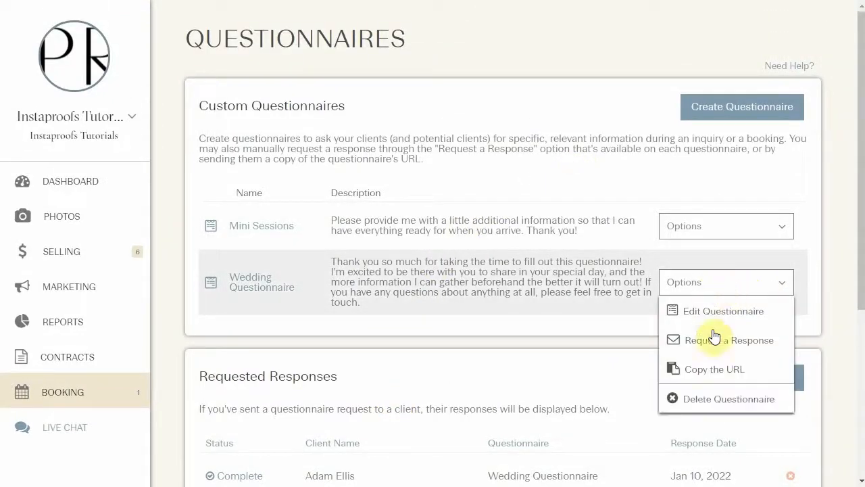
click(718, 371)
click(494, 296)
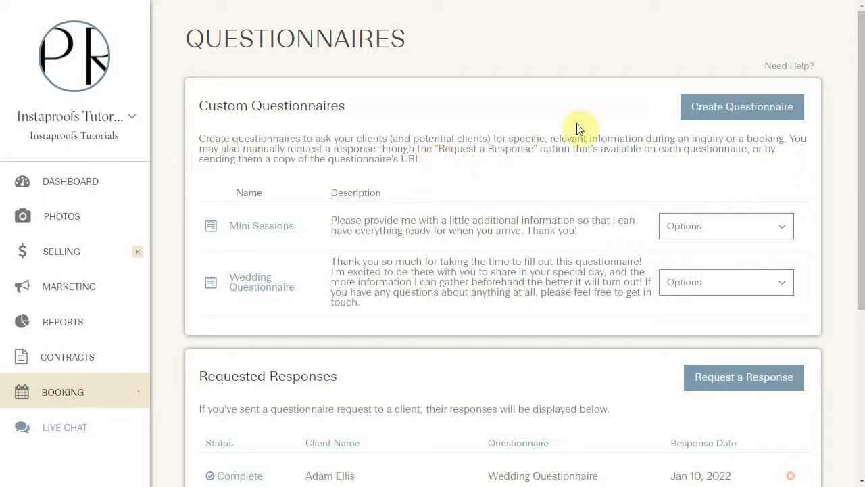
Step: Open the copied questionnaire URL in a new browser tab
key(ctrl+t)
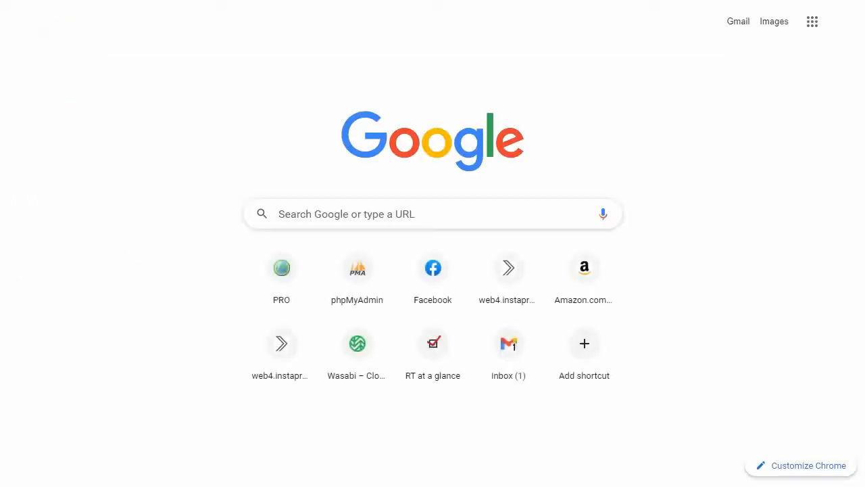
key(ctrl+v)
key(Return)
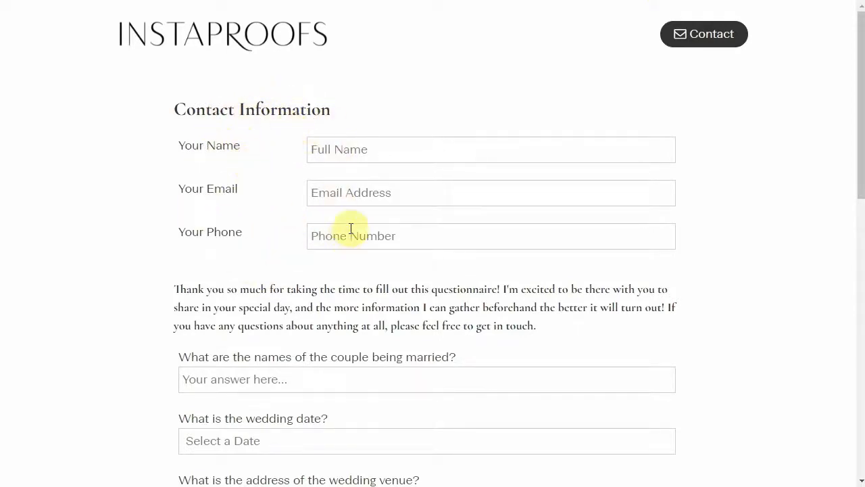
Step: Examine the blank public questionnaire from its contact information fields through all the questions to the submission area
scroll(360, 214, down, 1)
scroll(360, 212, down, 10)
scroll(362, 209, up, 10)
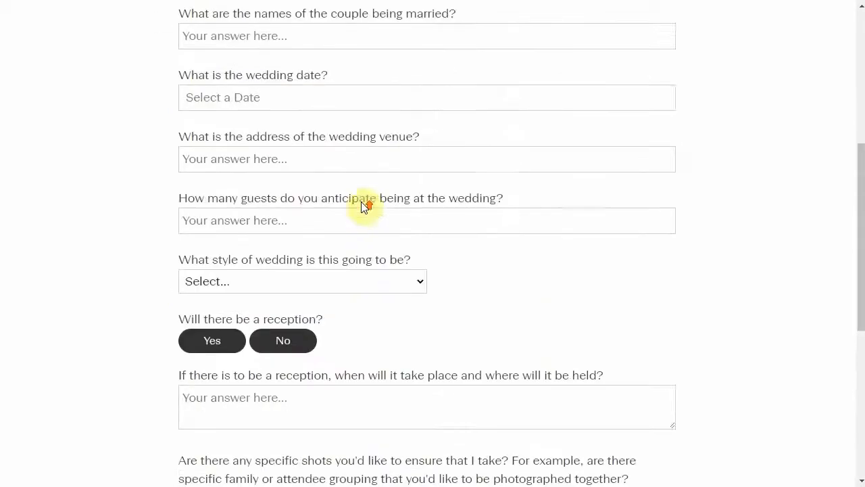
scroll(361, 206, up, 1)
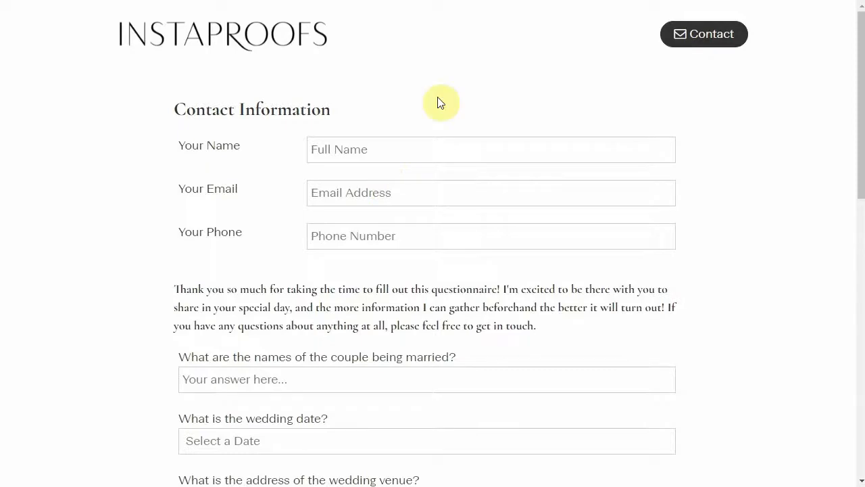
scroll(324, 120, down, 5)
scroll(311, 135, down, 2)
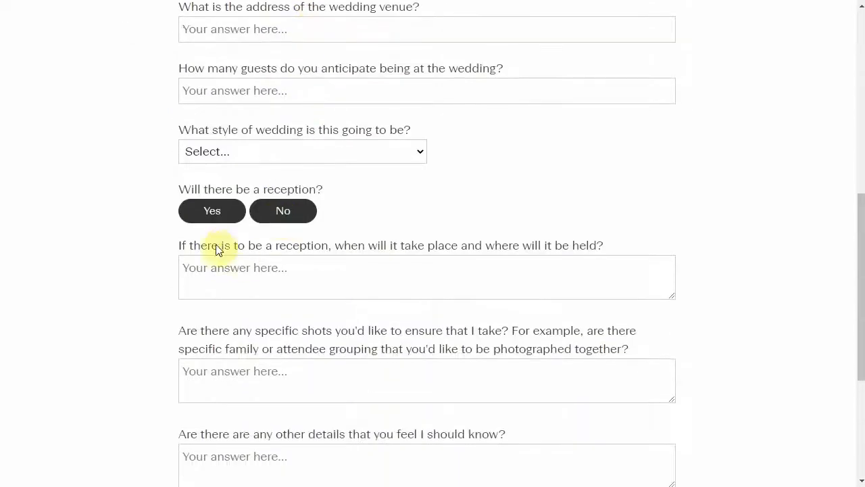
scroll(315, 225, down, 2)
scroll(312, 220, down, 2)
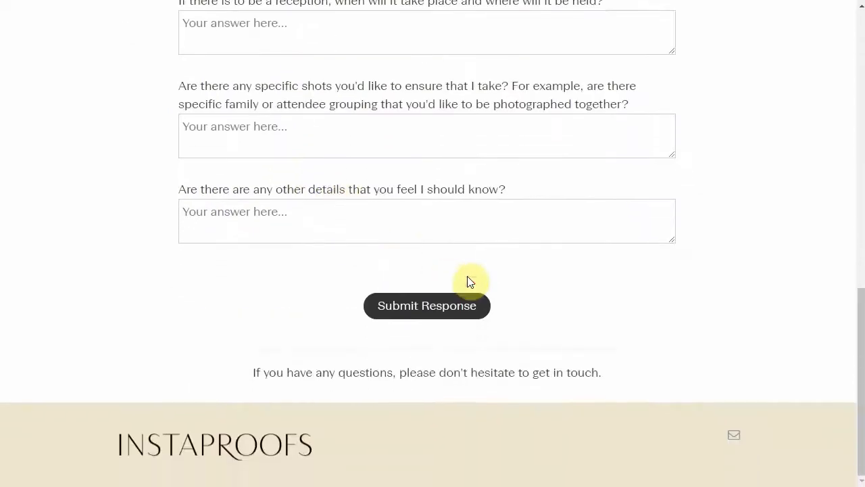
scroll(473, 274, up, 9)
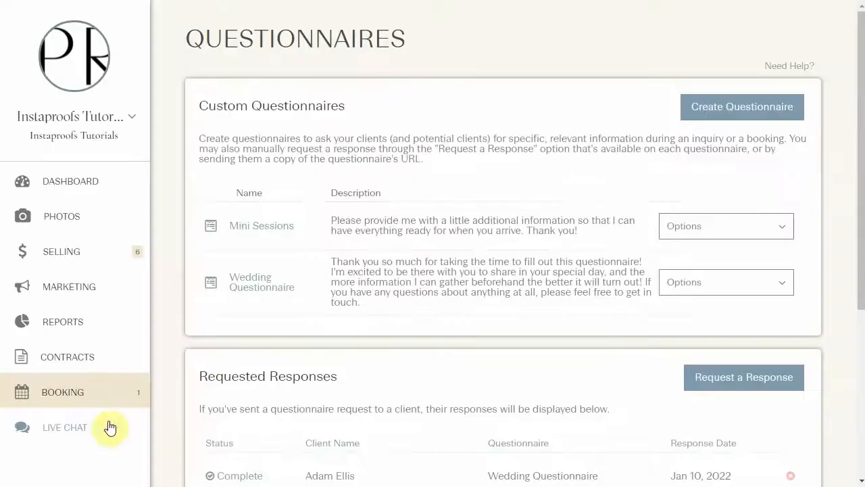
Step: Return to the manager, open the Leads Page settings and review the font set, page content and display options
mouse_move(131, 391)
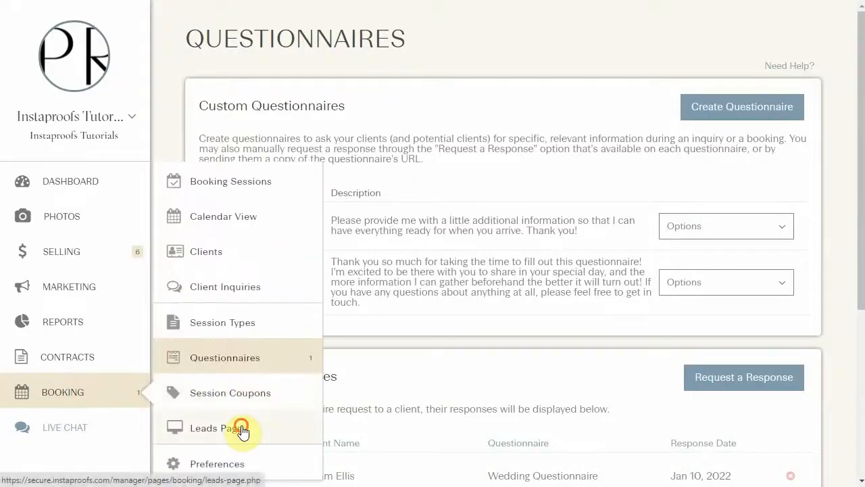
click(243, 426)
scroll(308, 145, down, 1)
scroll(308, 144, down, 3)
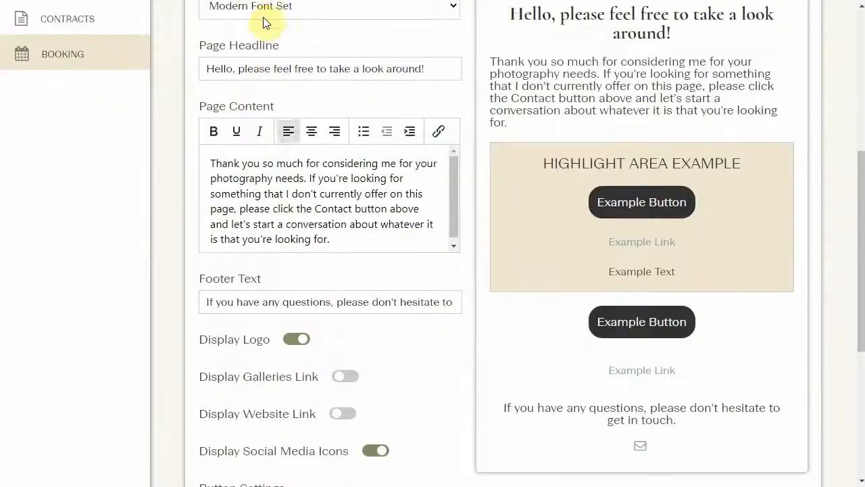
click(273, 15)
scroll(177, 134, down, 4)
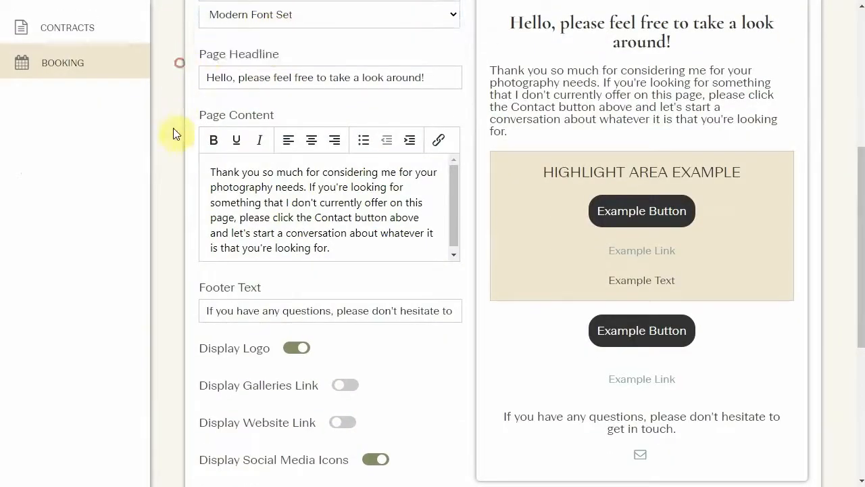
scroll(194, 211, down, 1)
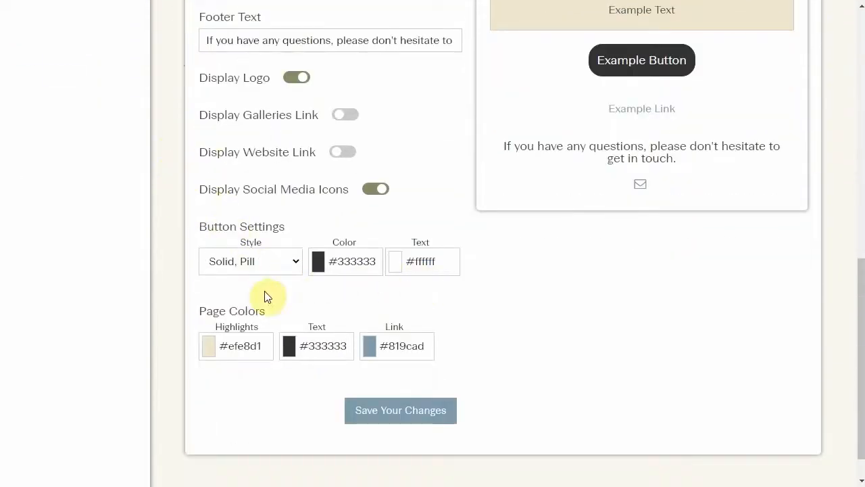
Step: Try the Solid, Rounded button style, change it to Solid, Square and save the leads page changes
click(264, 266)
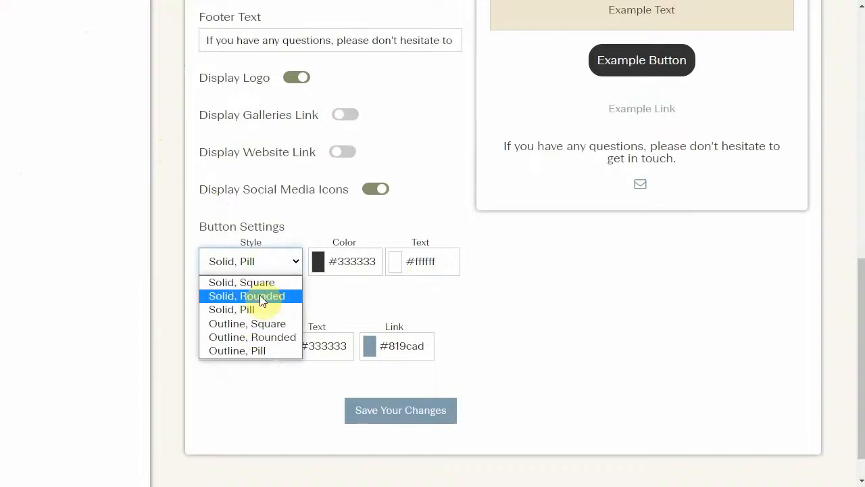
click(263, 300)
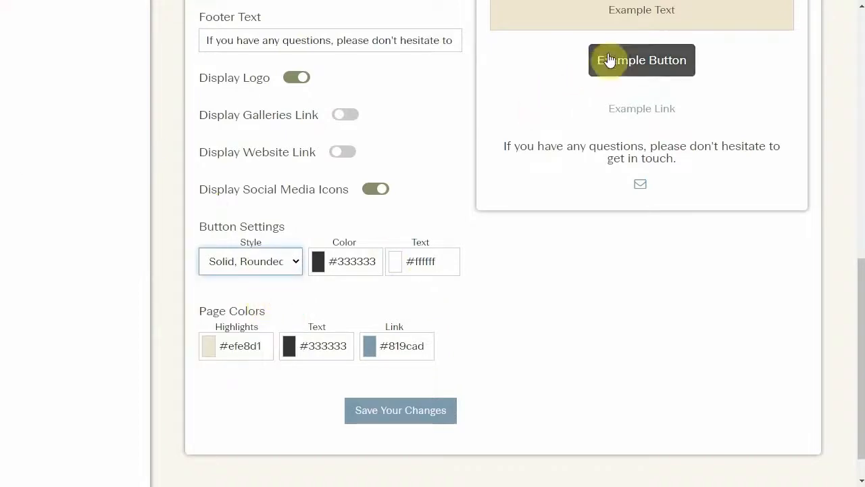
click(251, 268)
click(250, 283)
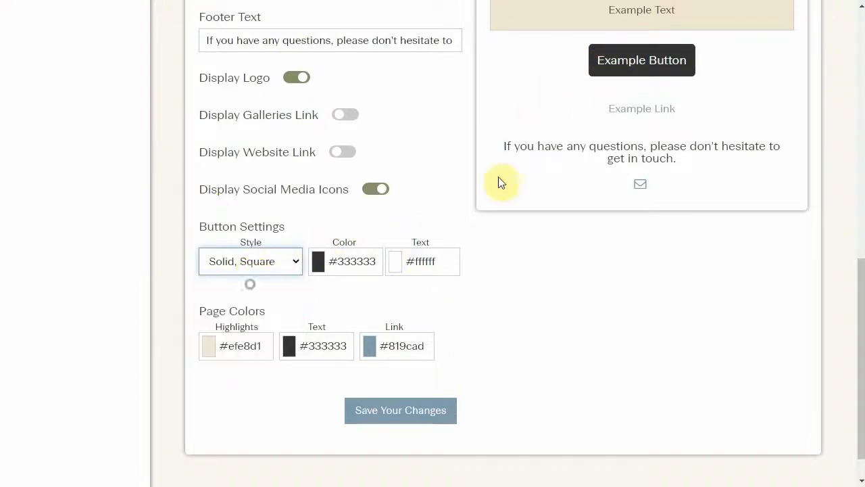
click(418, 417)
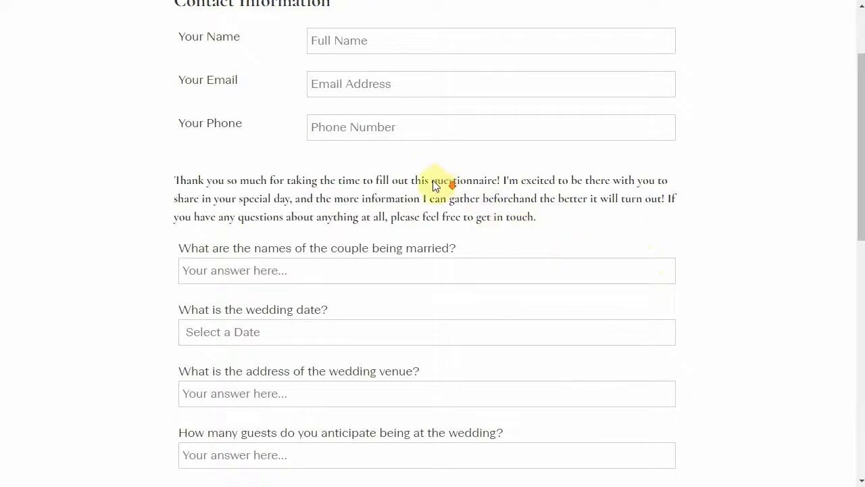
Step: Return to the public questionnaire page and check the style of its answer and submission buttons
scroll(433, 186, down, 9)
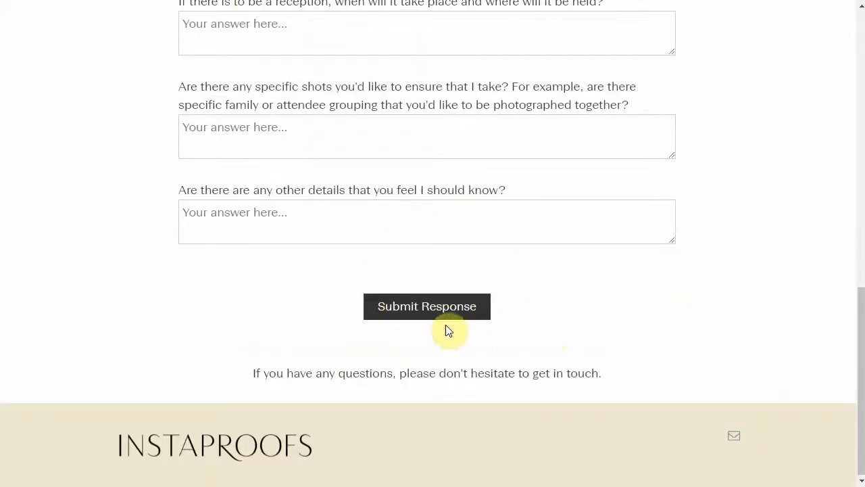
scroll(444, 230, up, 1)
scroll(532, 100, up, 5)
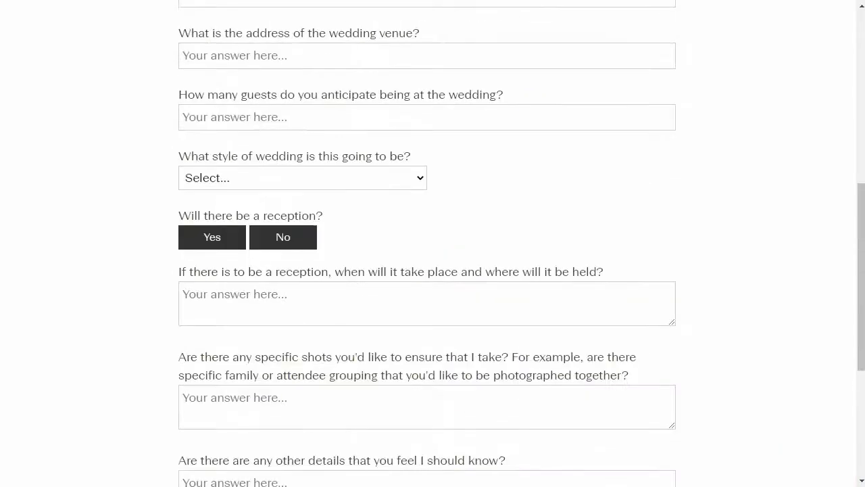